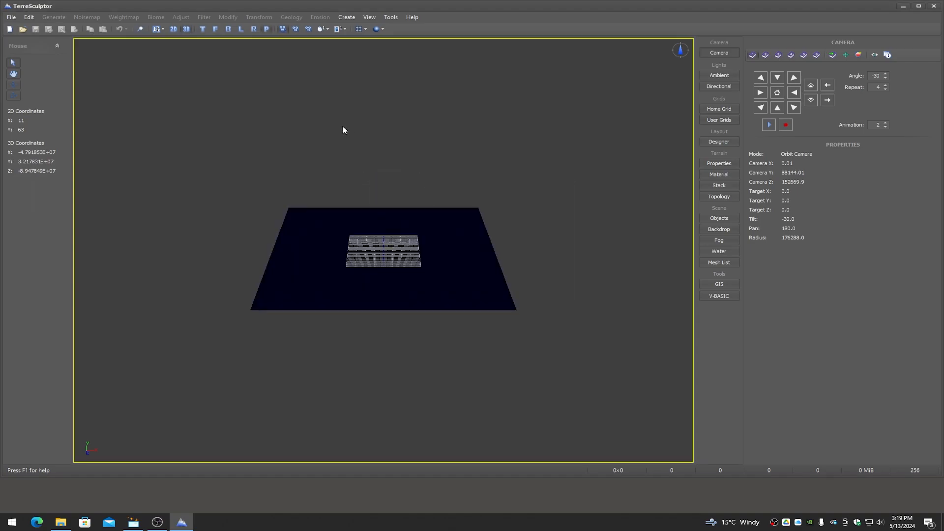
Generate the terrain with the Simplex noisemap generator using the Island Chain preset
click(85, 17)
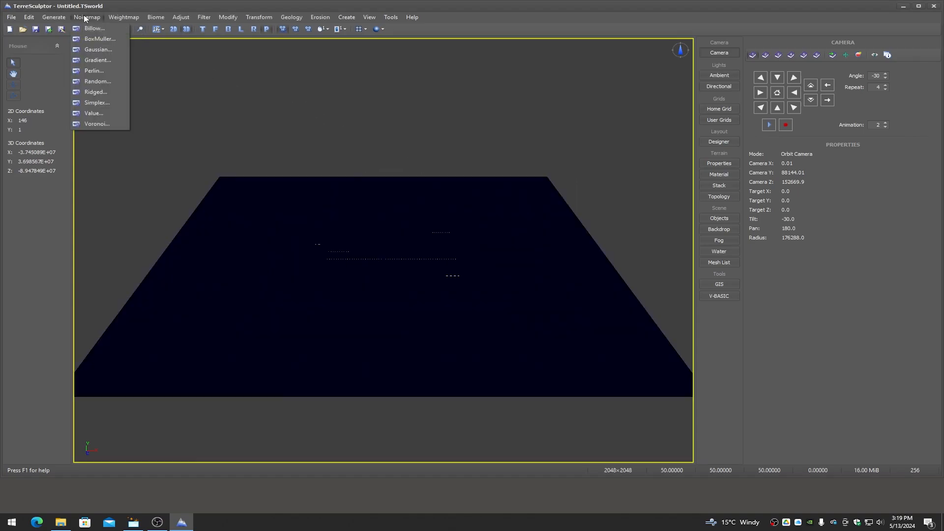
click(96, 99)
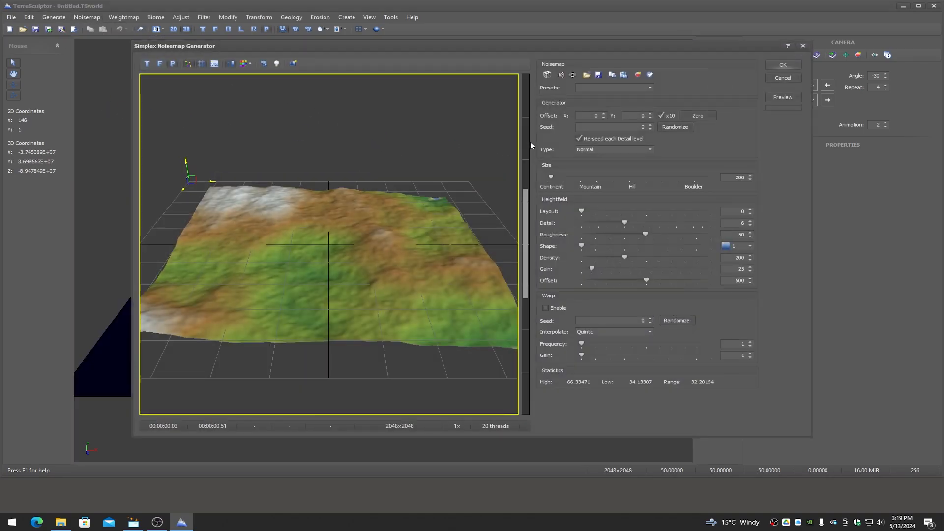
click(595, 87)
click(598, 129)
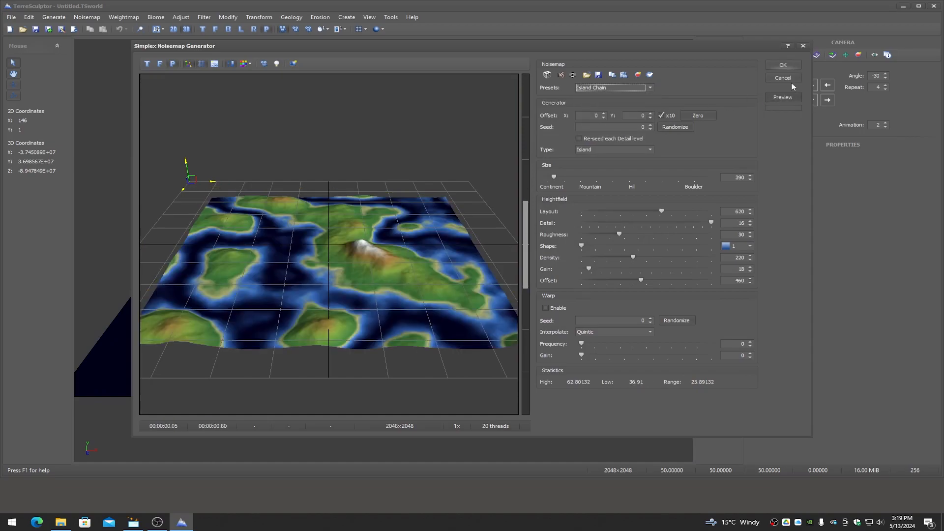
click(783, 66)
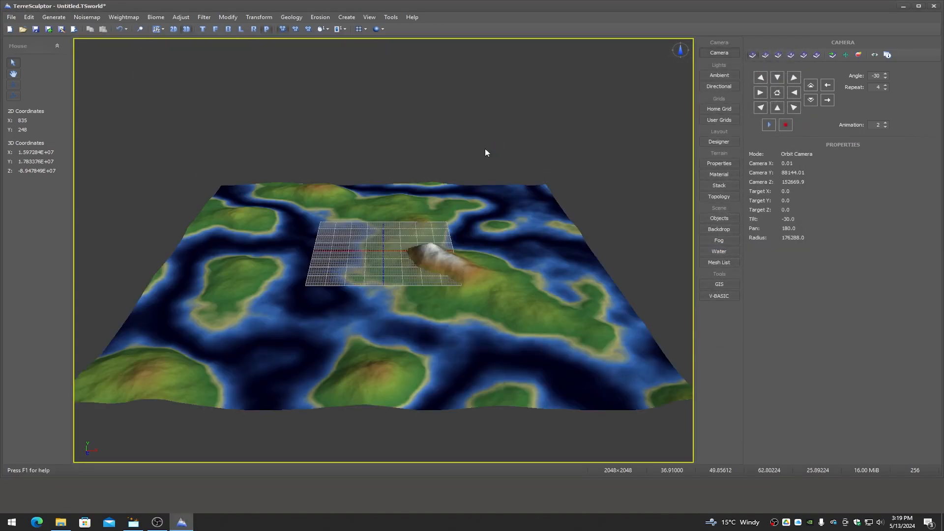
Hide the home grid and choose Deform the Heightmap Region as the terrain topology tool
click(718, 218)
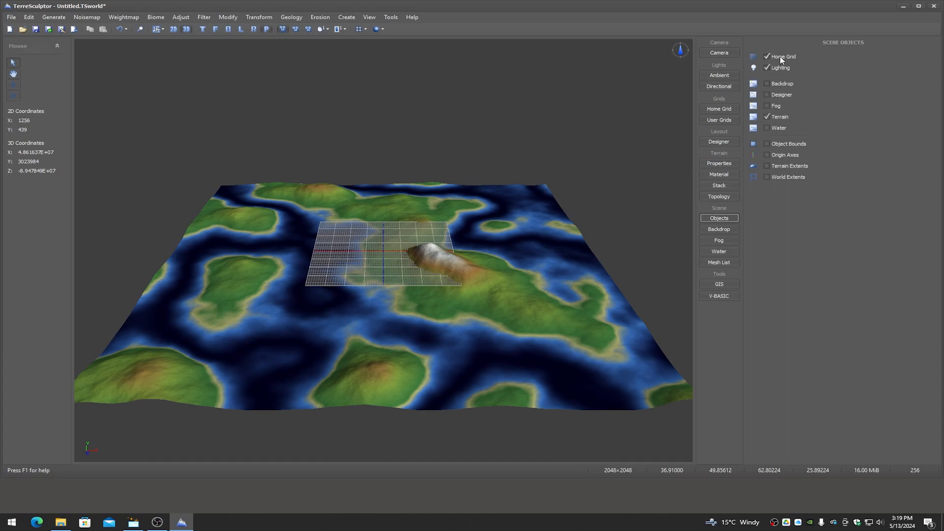
click(783, 56)
click(721, 197)
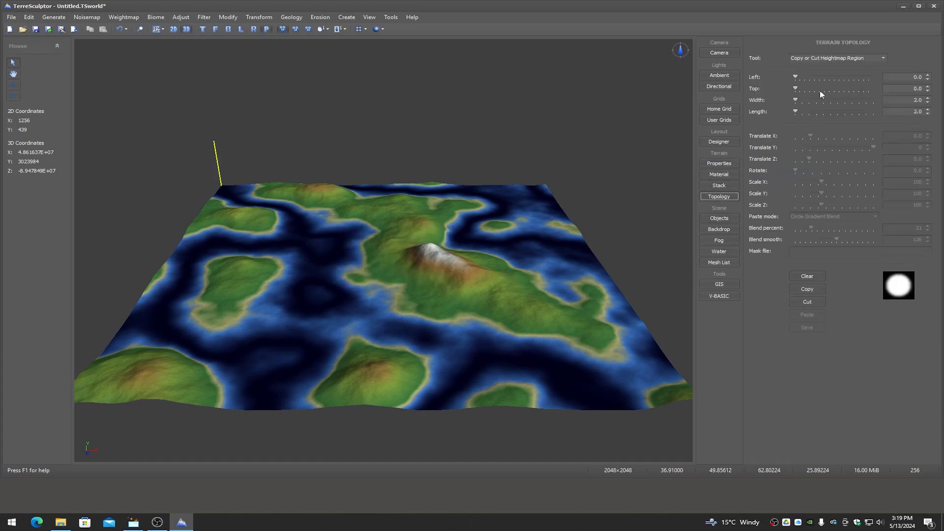
click(810, 59)
click(810, 74)
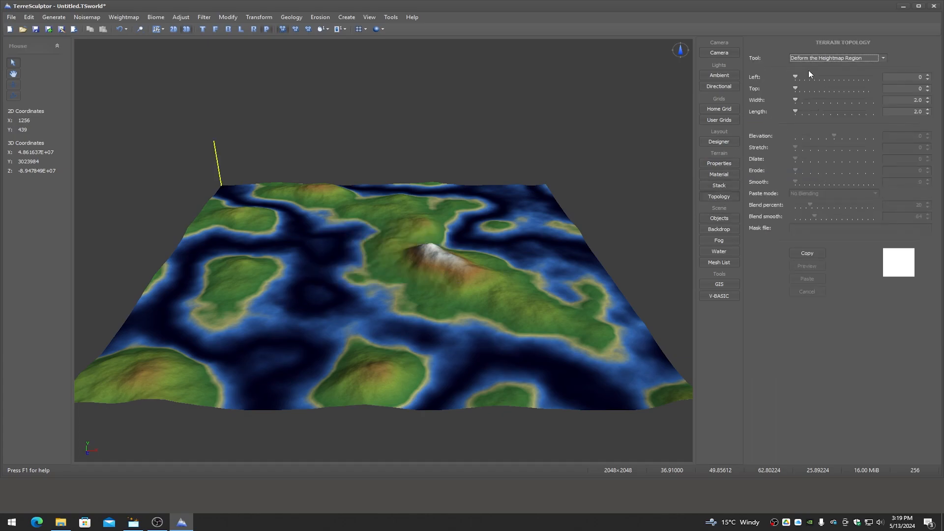
Place the deform region around the snowy peak at Left 969, Top 891, Width 620, Length 748 and copy it
mouse_move(796, 77)
mouse_down()
mouse_move(823, 77)
mouse_move(801, 88)
mouse_move(821, 88)
mouse_move(804, 112)
mouse_move(823, 112)
mouse_move(846, 89)
mouse_move(843, 76)
mouse_move(850, 89)
mouse_move(849, 76)
mouse_up()
middle_drag(531, 207, 383, 277)
click(807, 254)
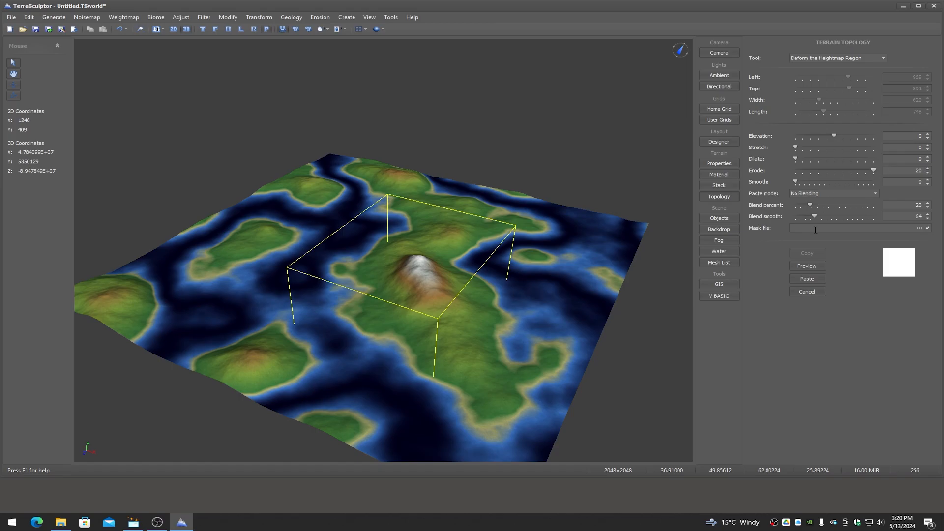
Preview an erosion of 20 on the copied region with Circle Gradient Blend
click(808, 193)
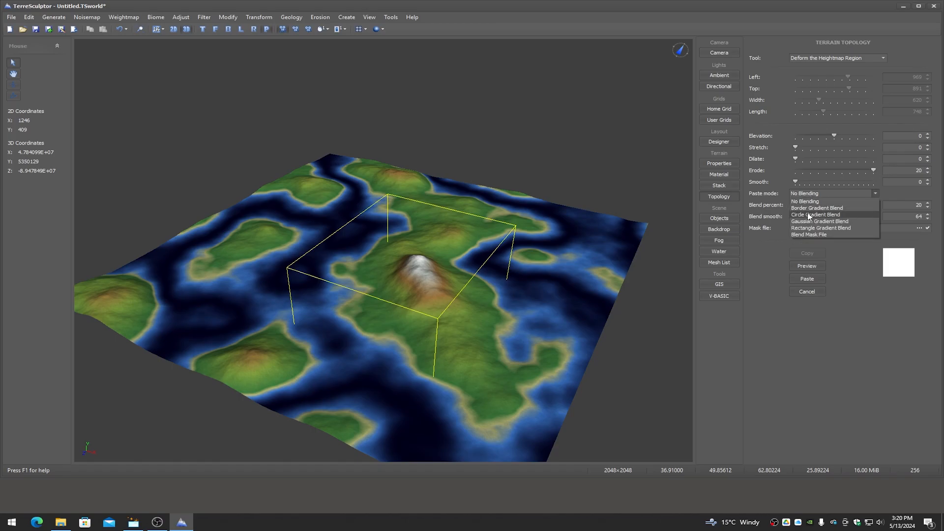
click(809, 215)
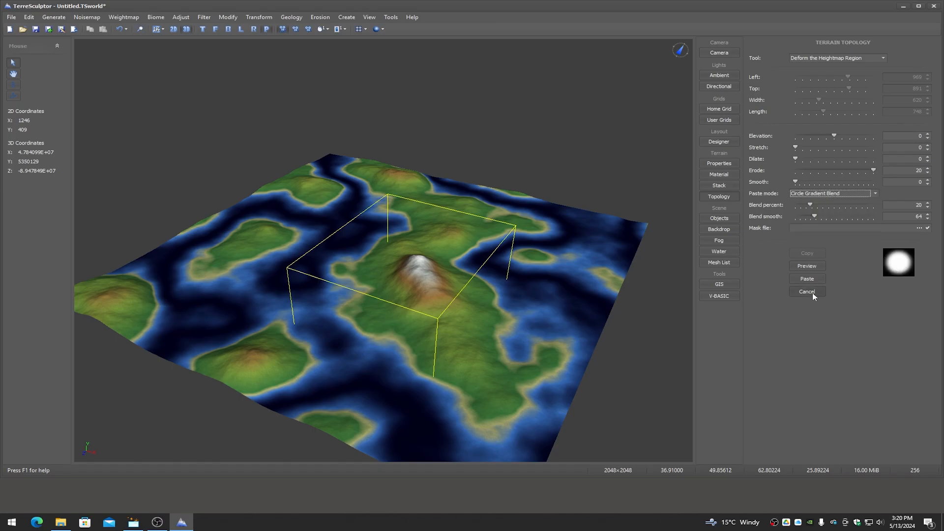
click(805, 267)
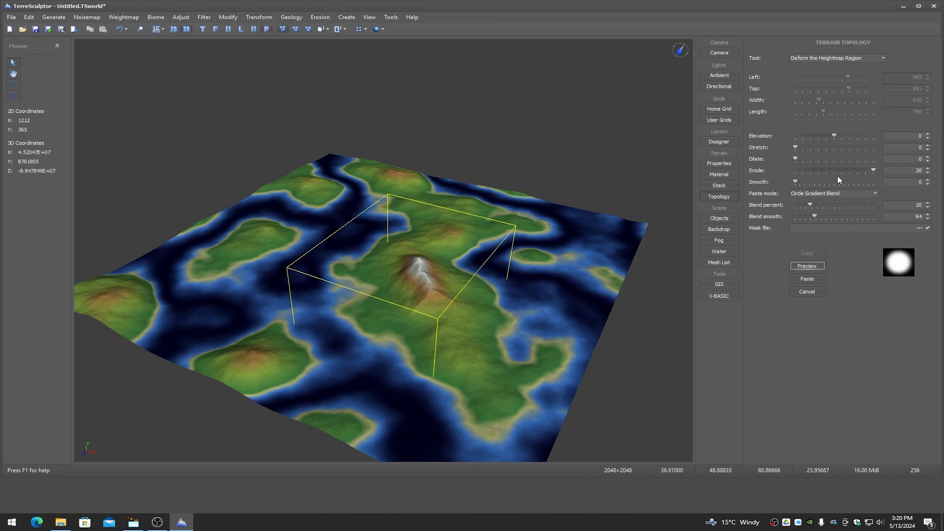
Reset the erosion to 0 and preview the region with a smoothing of 36
drag(874, 170, 785, 173)
click(811, 266)
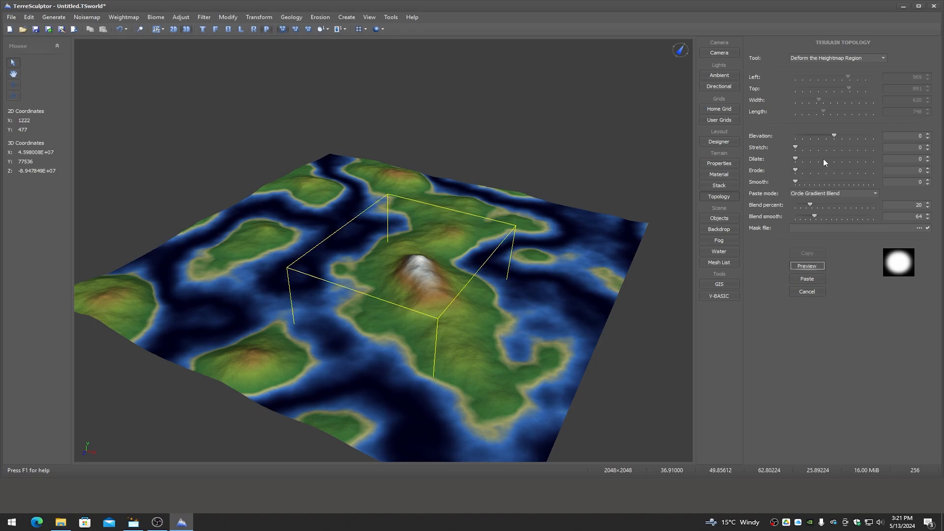
drag(795, 181, 839, 181)
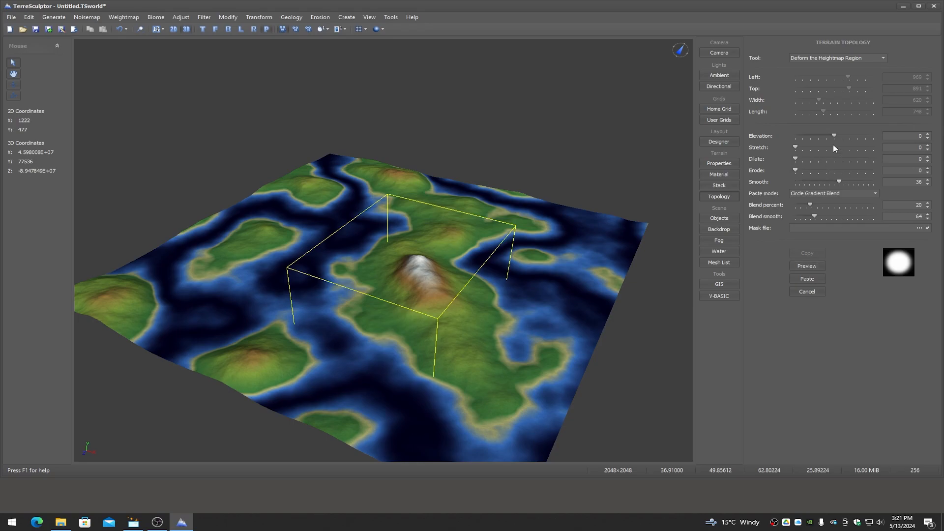
click(806, 267)
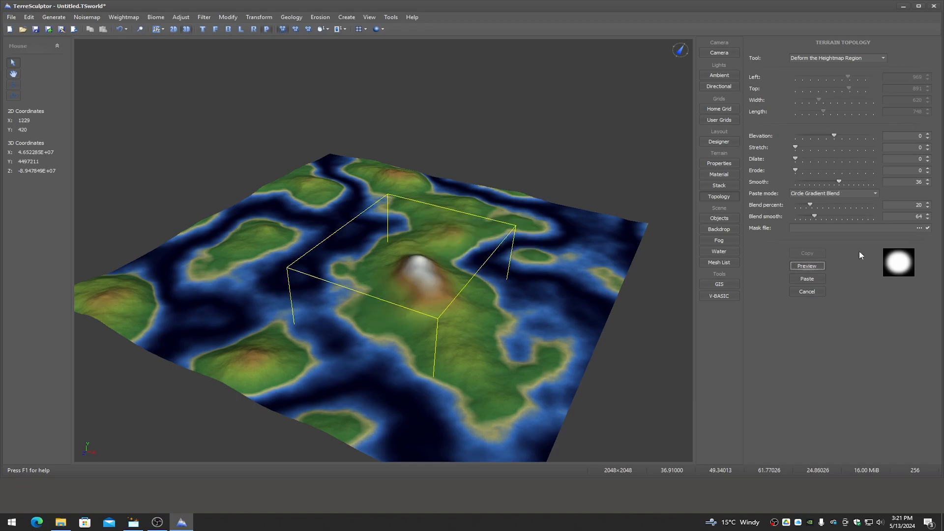
Preview the smoothed region with Rectangle Gradient Blend and with Gaussian Gradient Blend
click(818, 194)
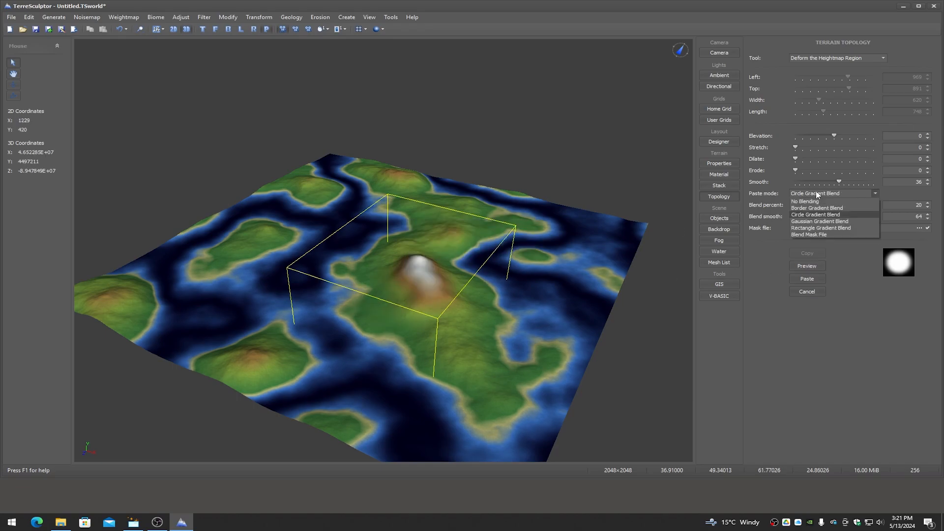
click(812, 228)
click(809, 266)
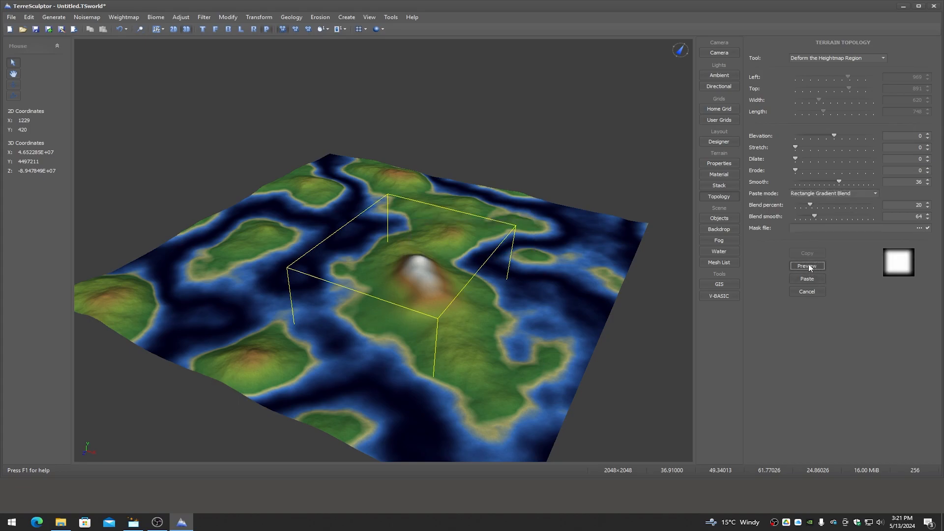
click(812, 194)
click(813, 217)
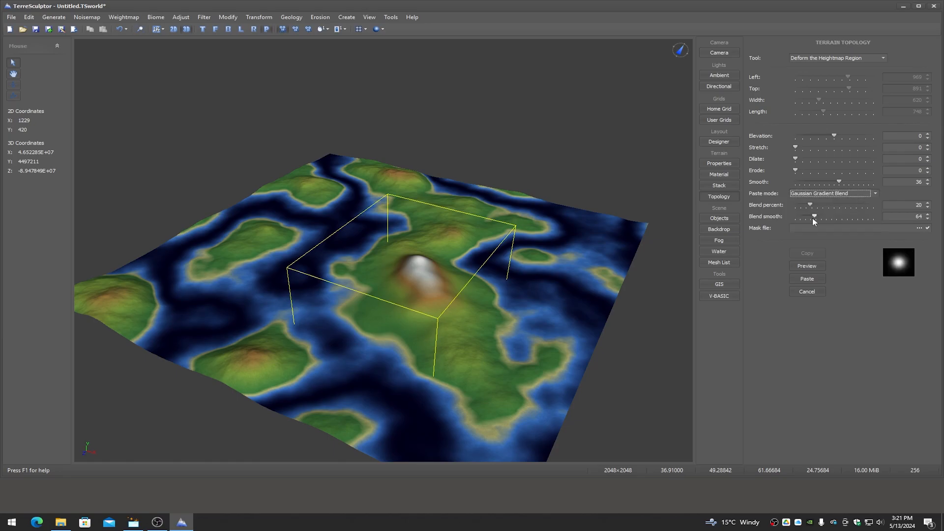
click(809, 267)
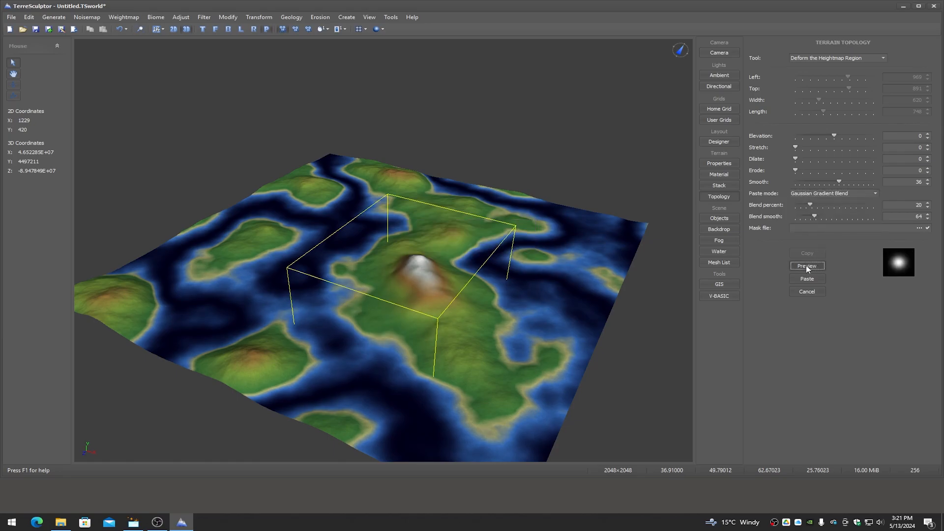
click(817, 194)
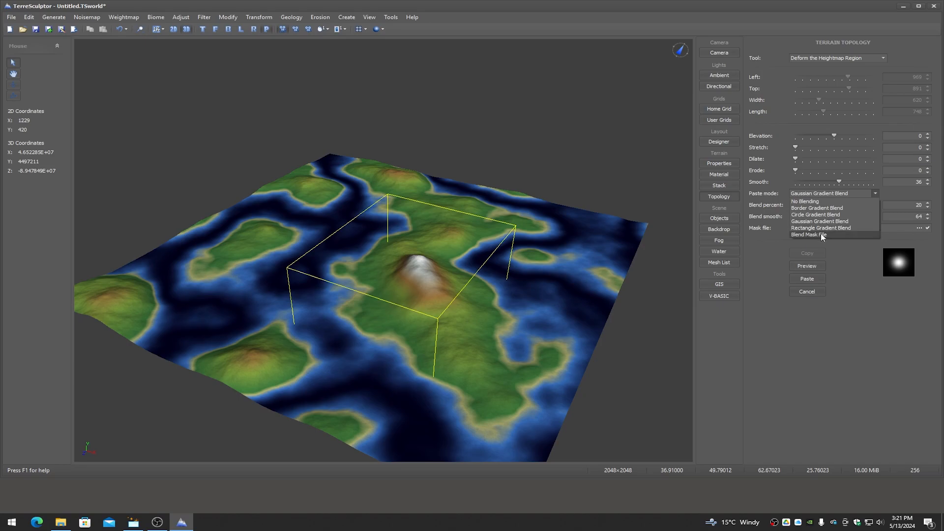
click(820, 194)
Reset the smoothing to 0 and preview the region with stretch values of 31, 55, 81 and 100
drag(838, 182, 816, 182)
drag(797, 148, 820, 148)
click(805, 266)
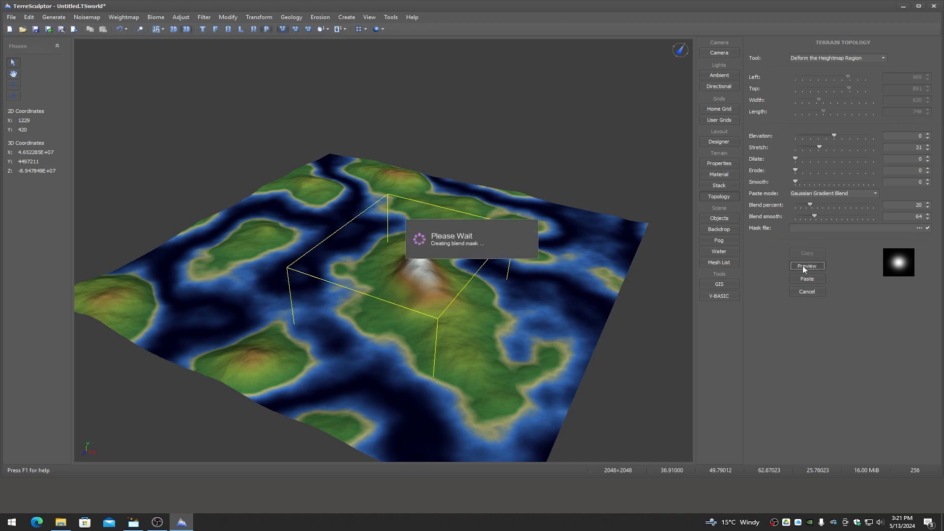
drag(822, 144, 839, 148)
click(807, 265)
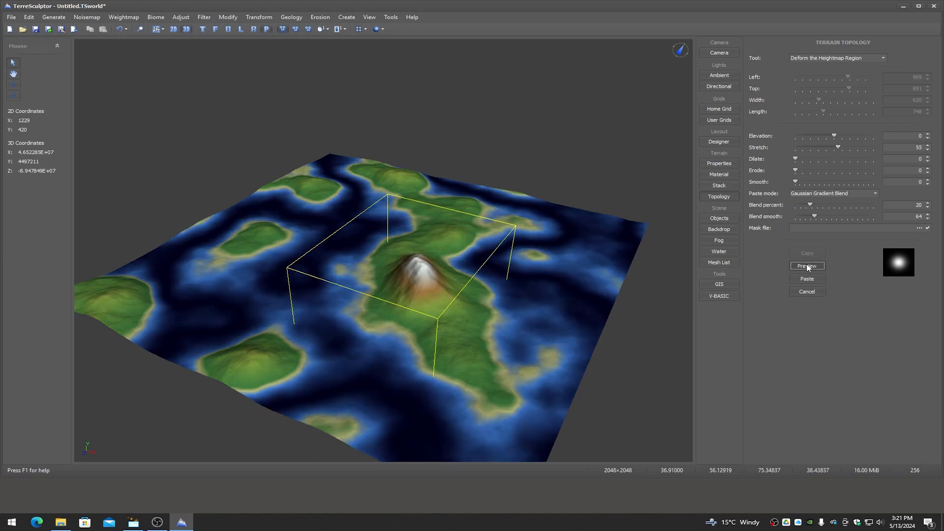
drag(842, 146, 857, 148)
click(803, 267)
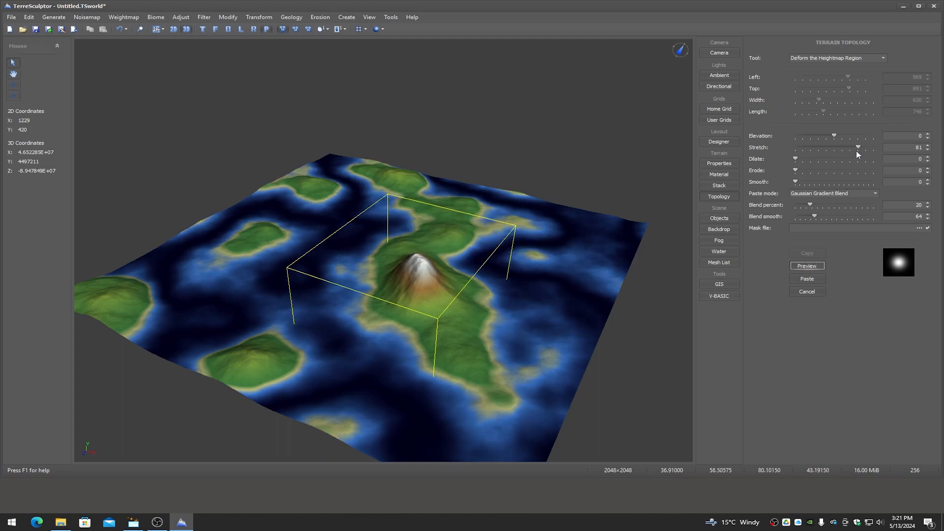
click(810, 264)
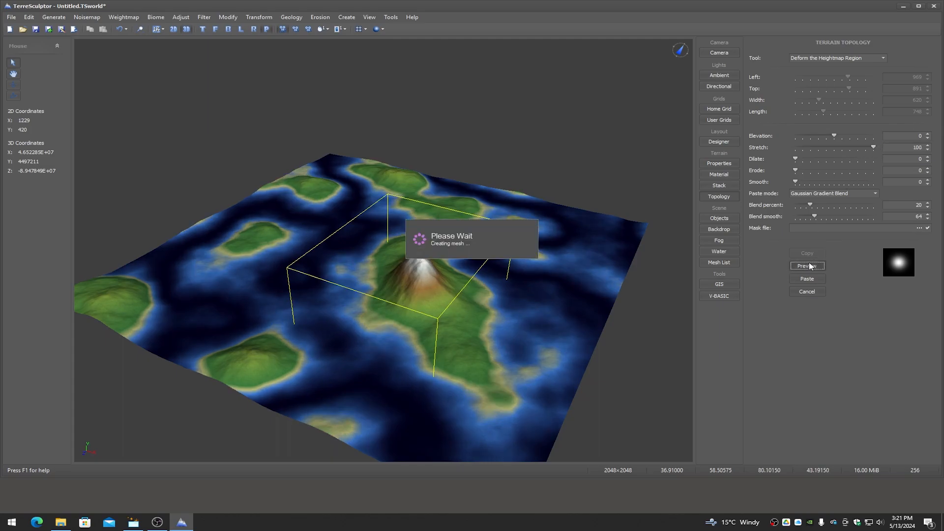
Preview the region with the stretch lowered to 31 and return the stretch to 0
drag(874, 149, 820, 148)
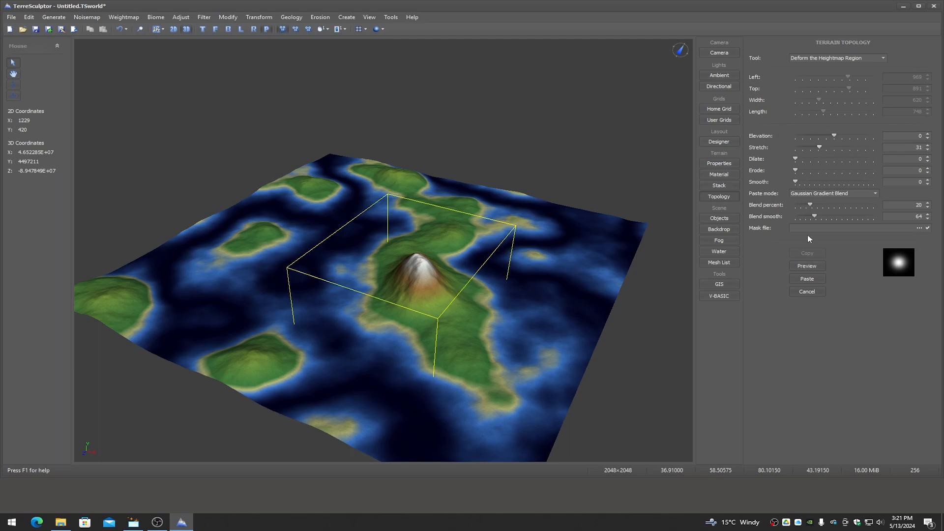
click(807, 266)
drag(820, 148, 800, 148)
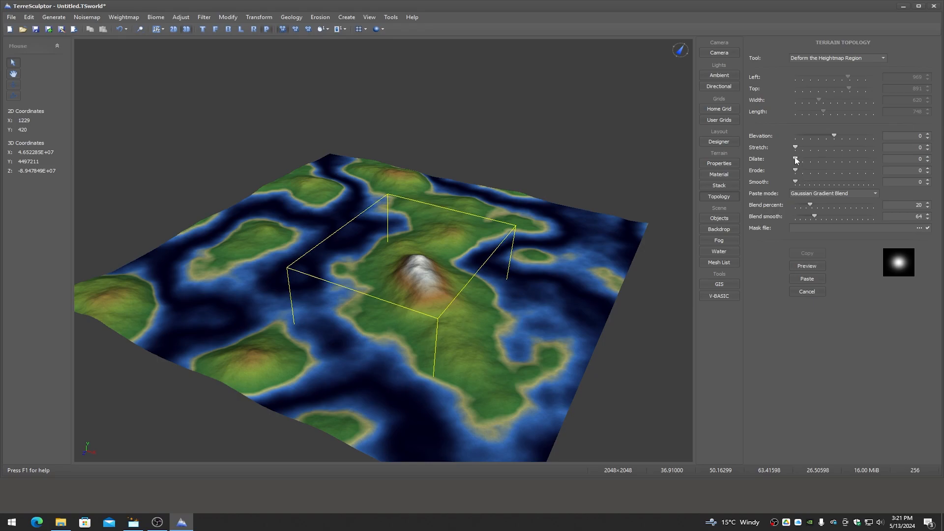
Set the region's paste mode to Circle Gradient Blend
click(817, 194)
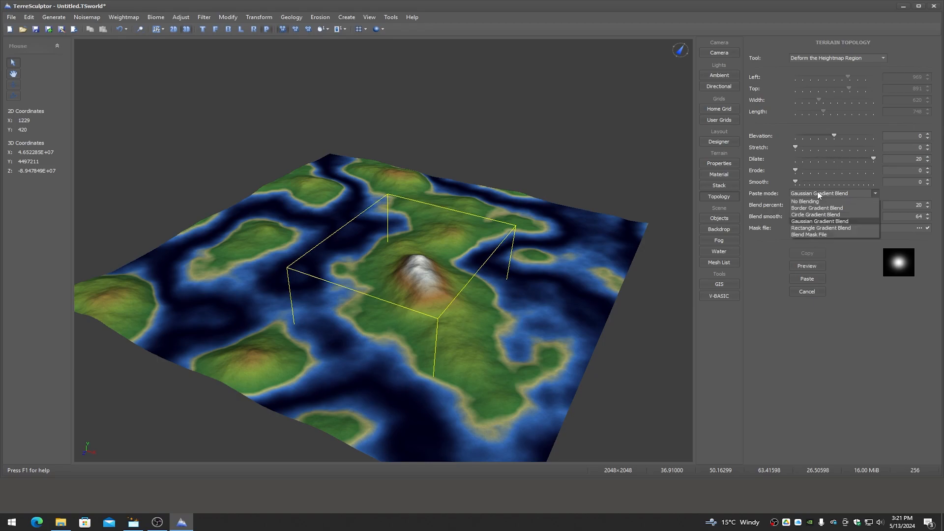
click(818, 194)
click(817, 194)
click(818, 217)
Preview the circle-blended region with stretch at 91 and 100, and restore the stretch to 0
drag(796, 148, 774, 158)
click(807, 266)
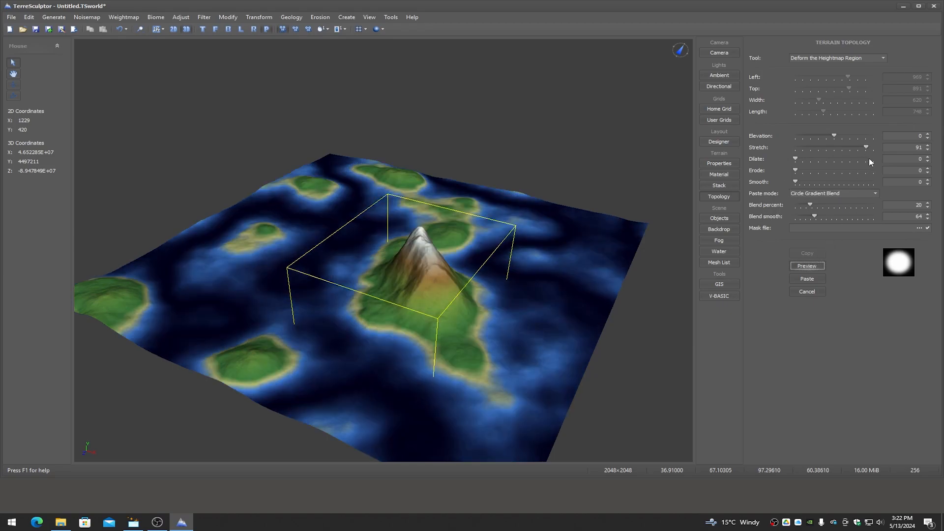
drag(866, 149, 882, 148)
click(806, 267)
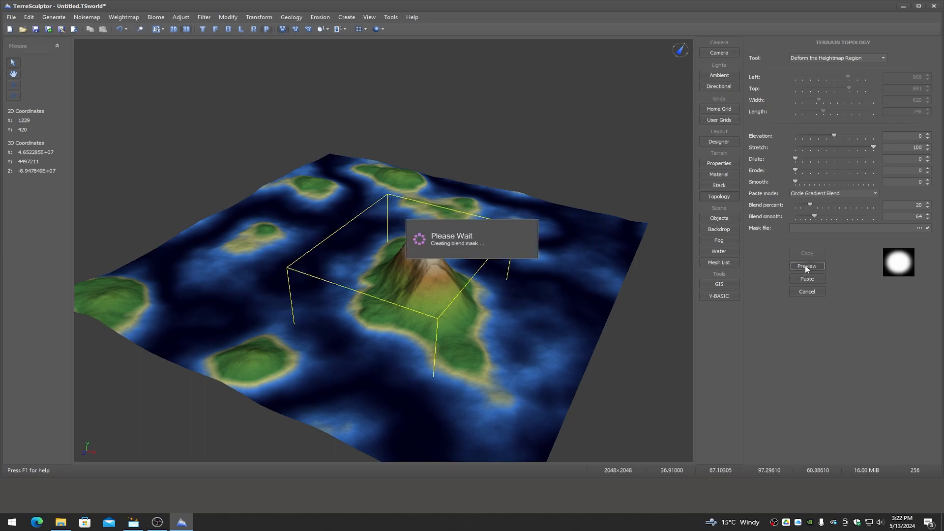
drag(874, 149, 795, 148)
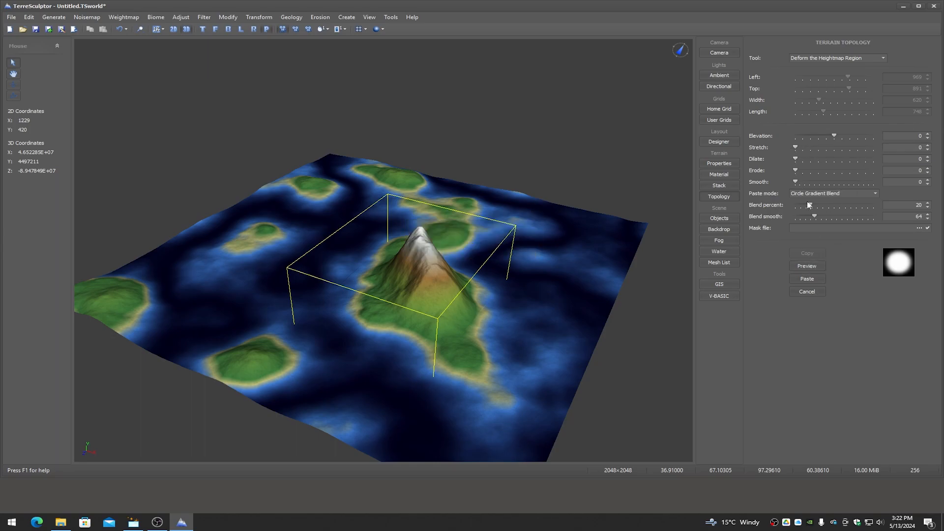
click(812, 267)
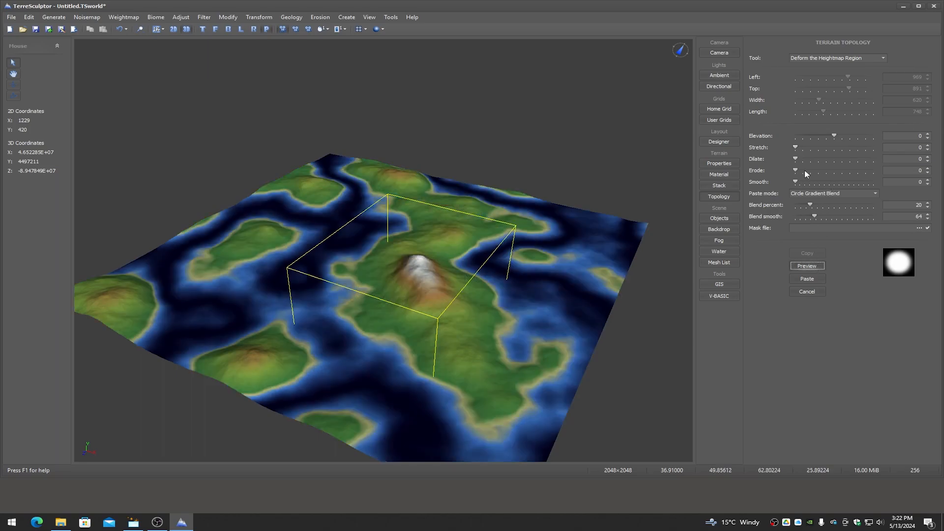
Preview the region with a dilation of 20, first unsmoothed and again with a smoothing of 16
drag(797, 159, 803, 161)
click(806, 267)
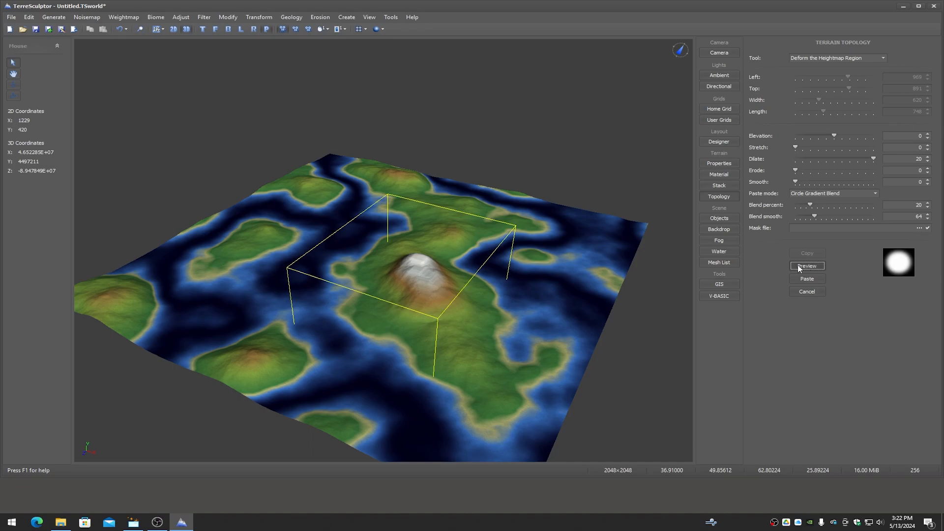
drag(796, 184, 816, 183)
click(811, 267)
drag(668, 245, 645, 245)
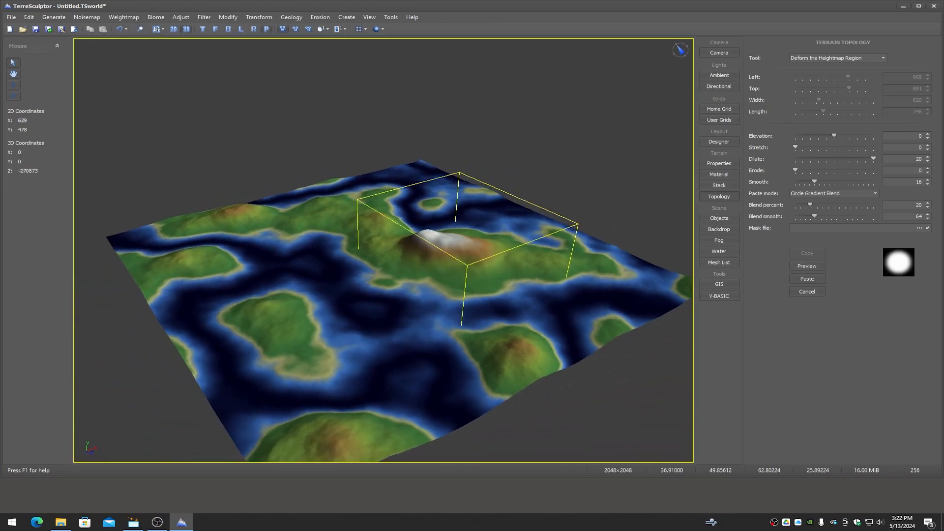
Reduce the smoothing to 6 and preview the dilated peak
drag(814, 185, 802, 185)
click(809, 266)
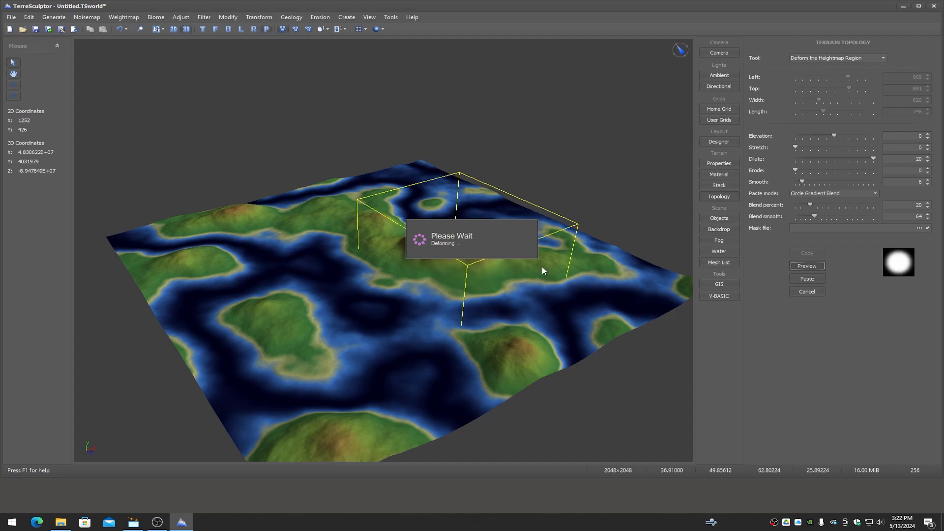
drag(549, 277, 496, 280)
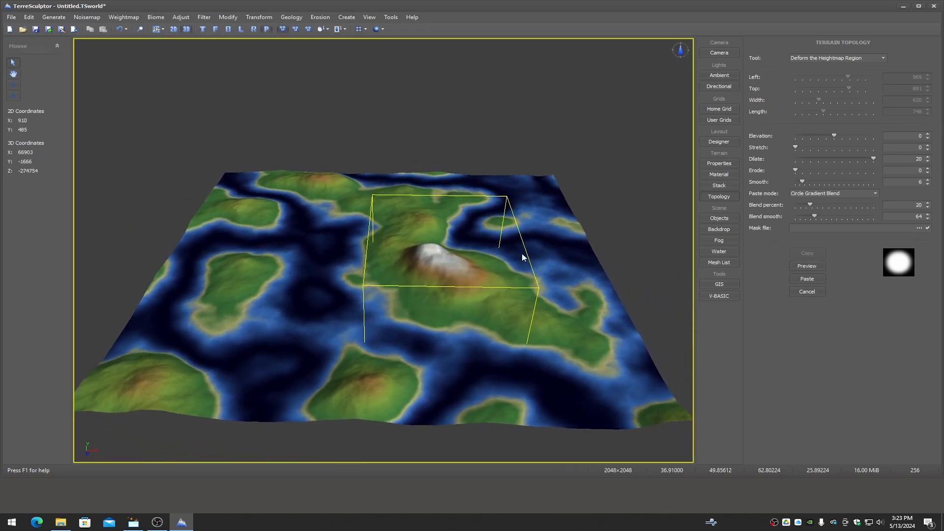
Set Dilate to 0, Erode to 20 and Smooth to 0, and paste the eroded region into the terrain
drag(872, 160, 890, 175)
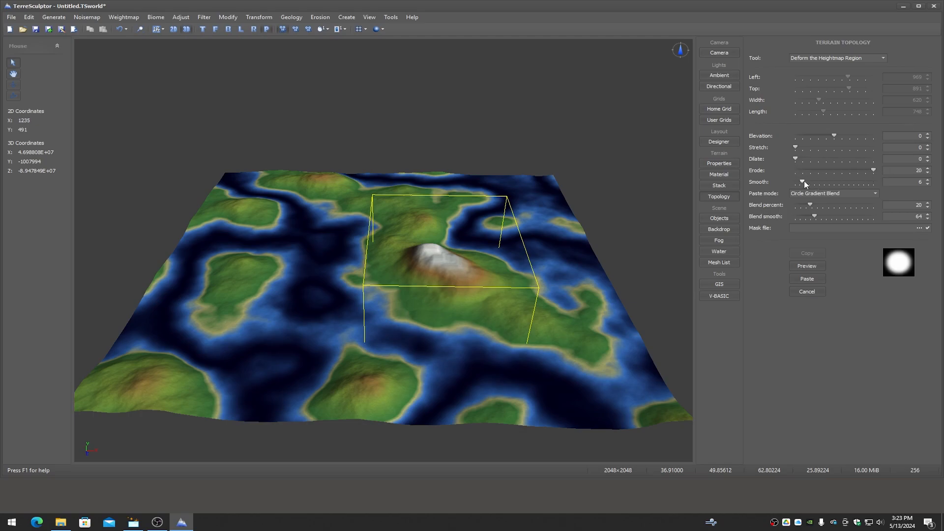
click(807, 266)
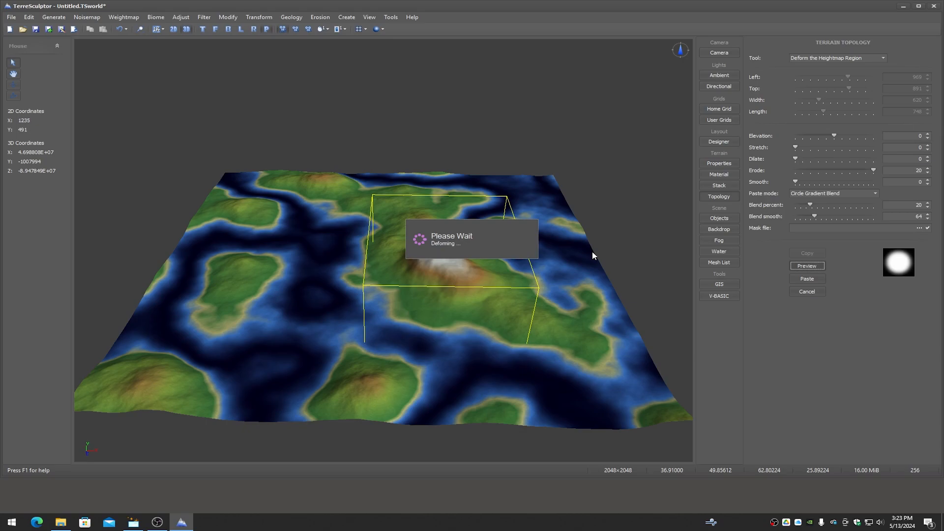
click(808, 279)
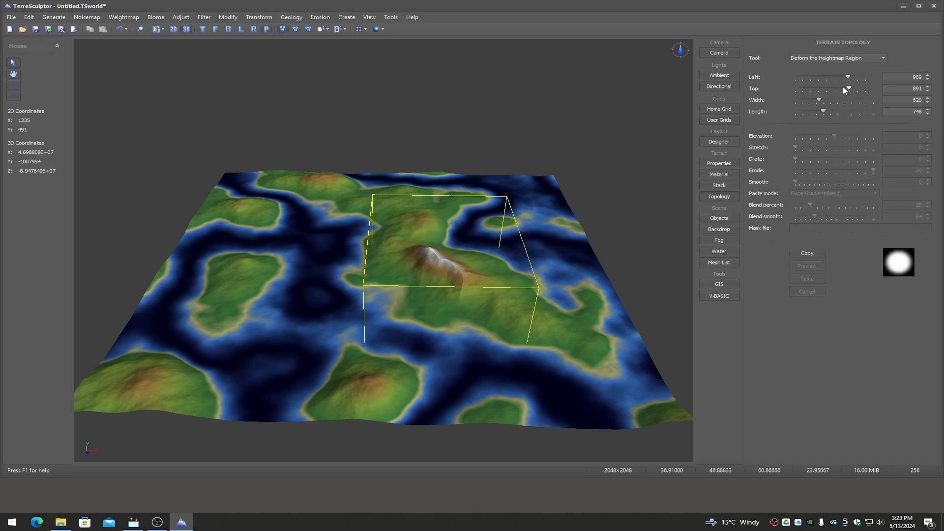
Move the deform region over the neighbouring smaller island at Left 162, Top 907, with a width of 530
click(818, 76)
drag(819, 99, 844, 106)
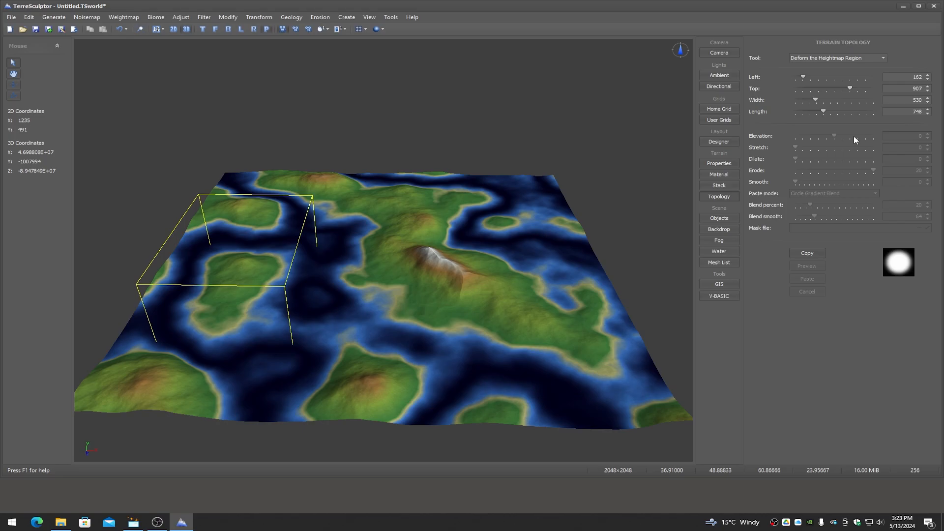